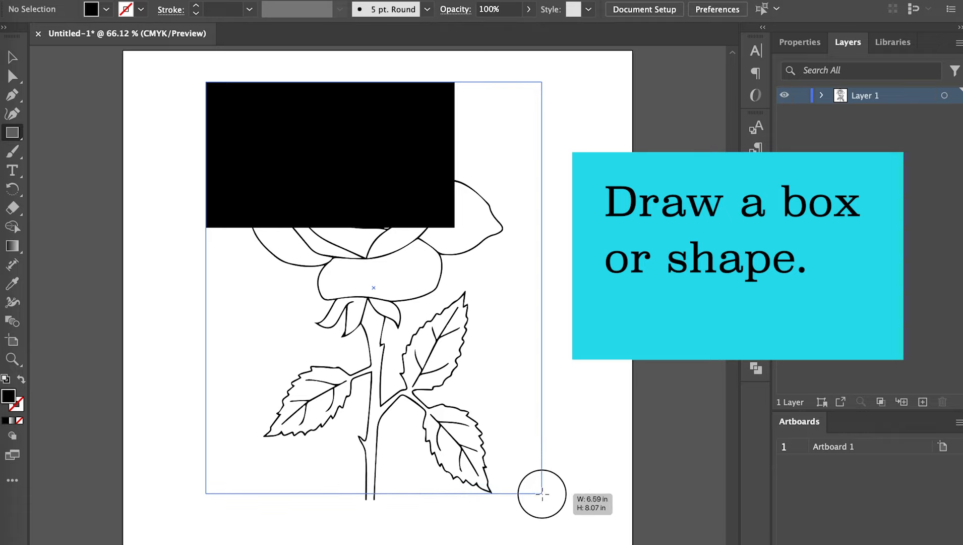
Draw a black rectangle about 6.6 by 8.1 in over the rose, leaving the open stem ends extending past its lower edge
{"action": "left_click_drag", "start_coordinate": [542, 493], "coordinate": [543, 497]}
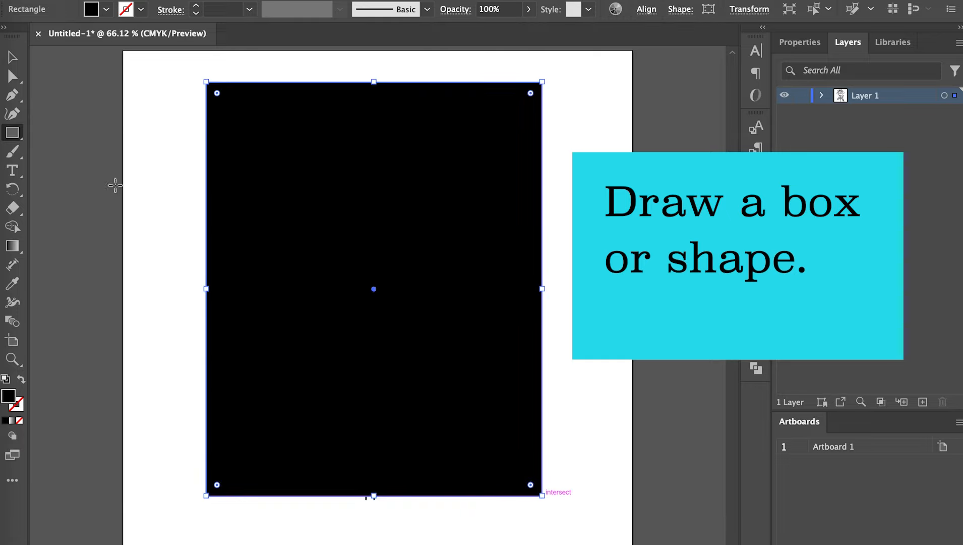
{"action": "left_click", "coordinate": [10, 58]}
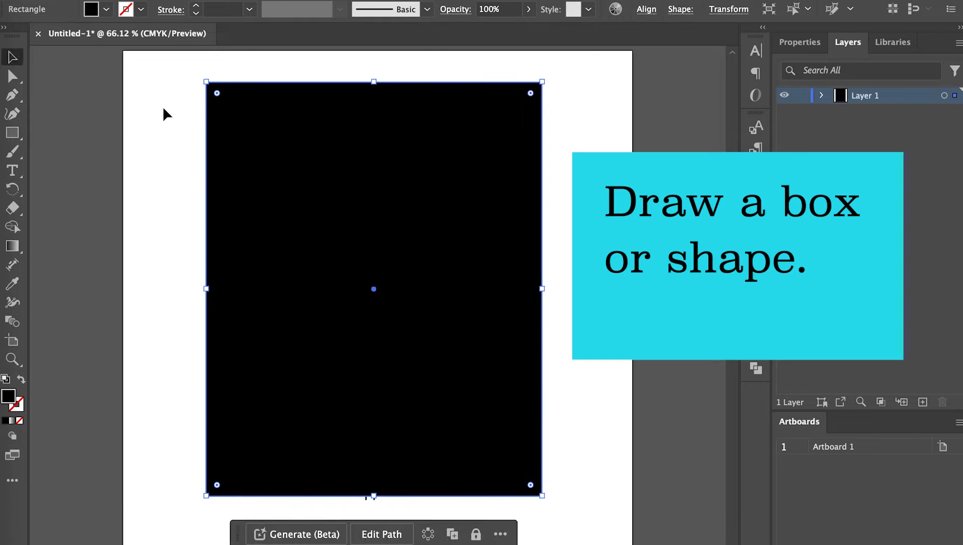
{"action": "left_click", "coordinate": [172, 133]}
{"action": "left_click", "coordinate": [217, 107]}
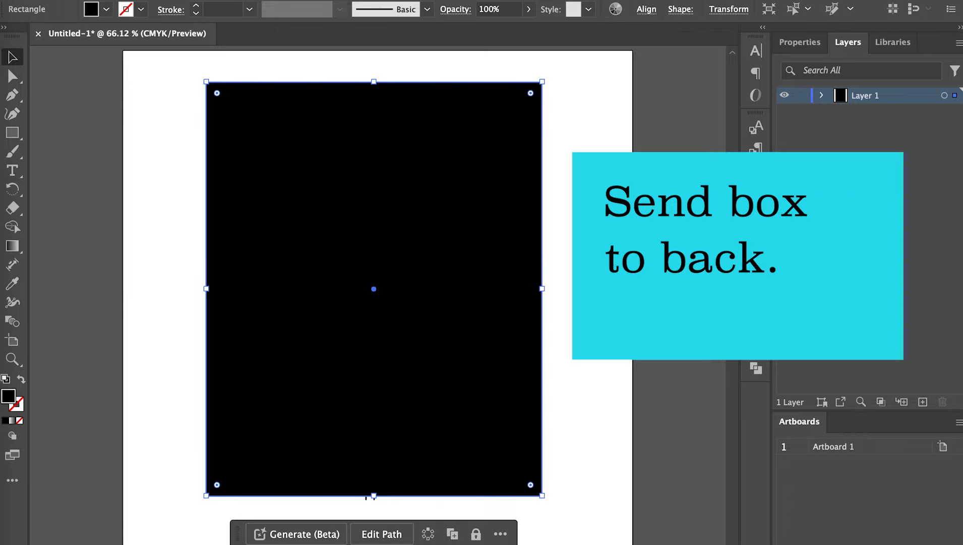
Send the rectangle to the back behind the rose outline and fill it with green
{"action": "right_click", "coordinate": [218, 110]}
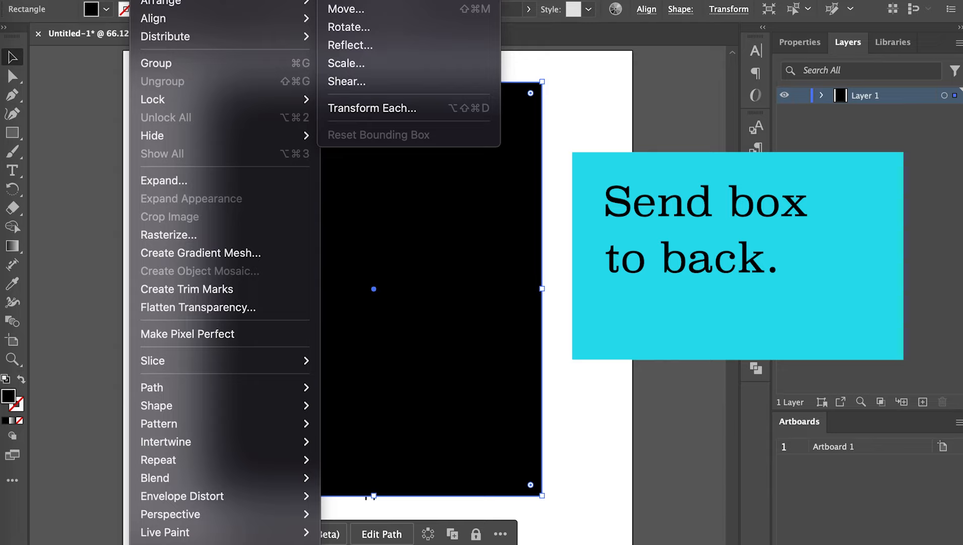
{"action": "mouse_move", "coordinate": [176, 4]}
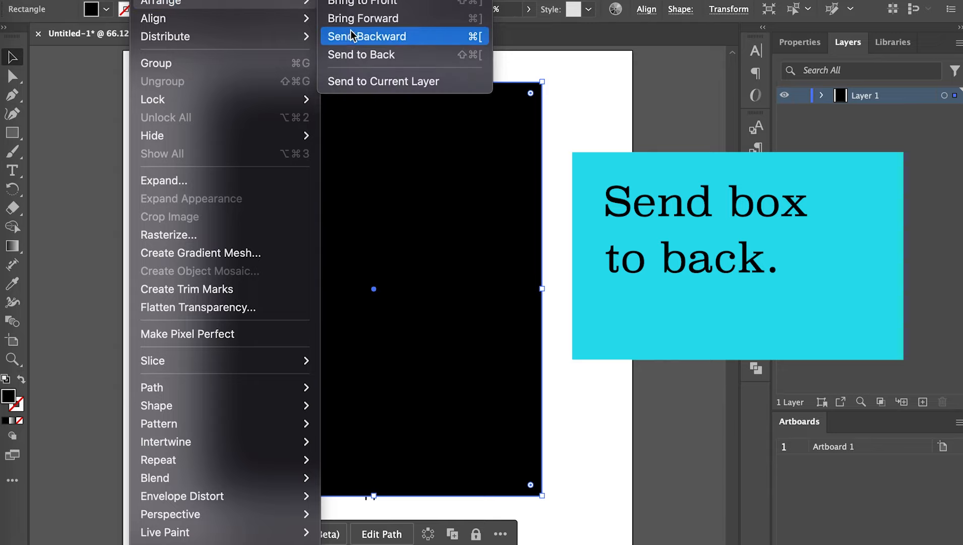
{"action": "left_click", "coordinate": [368, 54]}
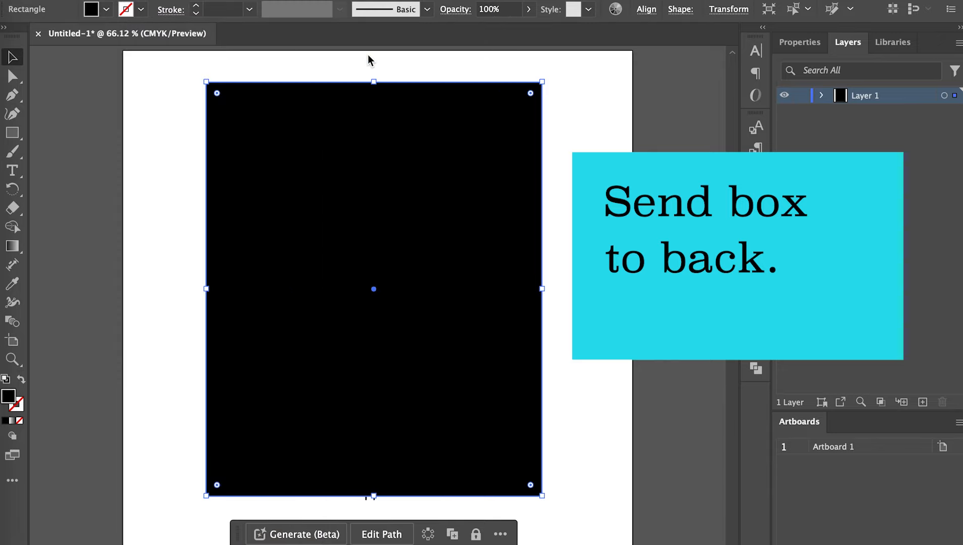
{"action": "left_click", "coordinate": [106, 10]}
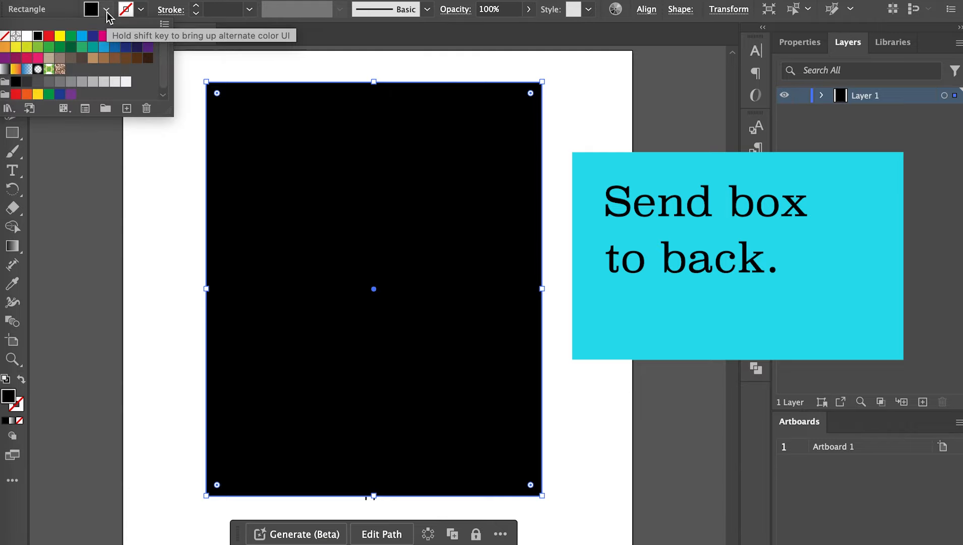
{"action": "left_click", "coordinate": [71, 37]}
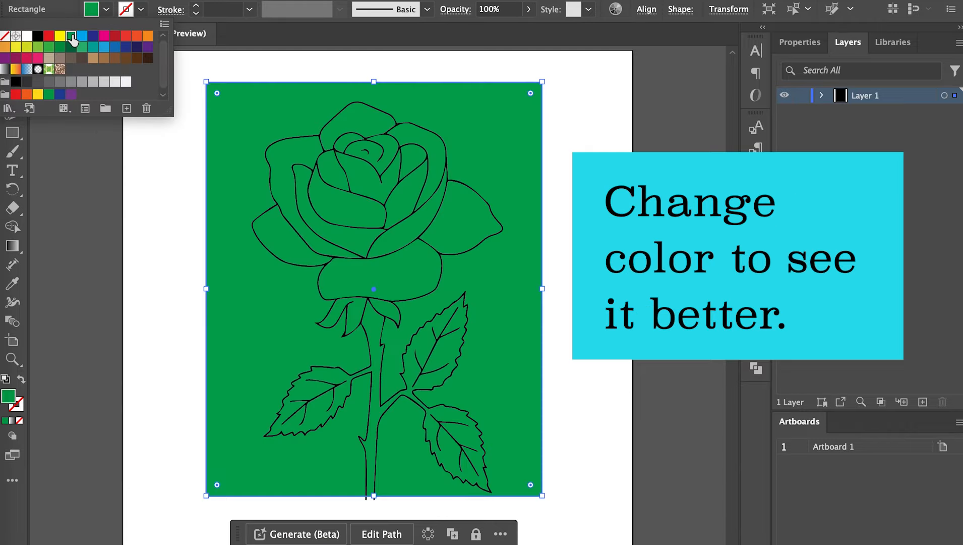
{"action": "left_click", "coordinate": [141, 212]}
{"action": "left_click", "coordinate": [160, 201]}
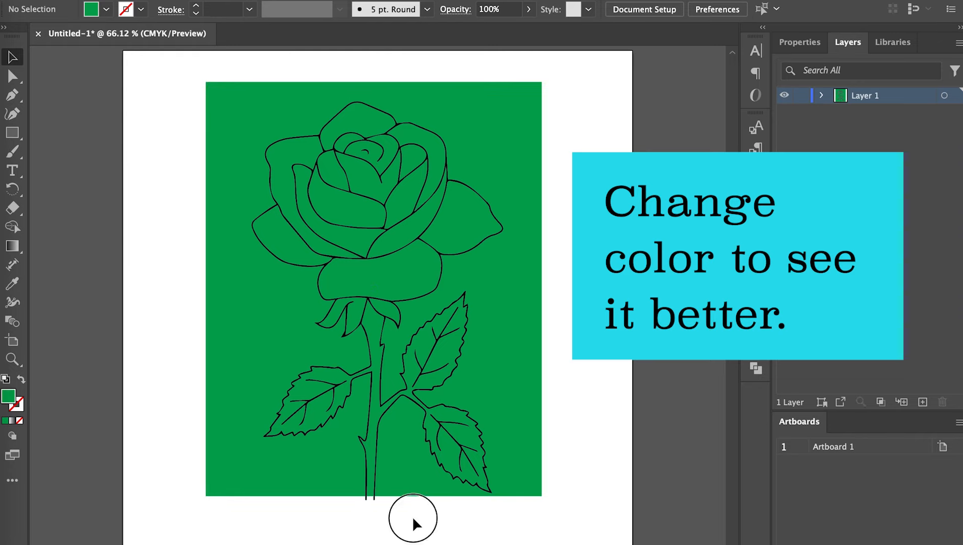
{"action": "left_click_drag", "start_coordinate": [421, 517], "coordinate": [335, 463]}
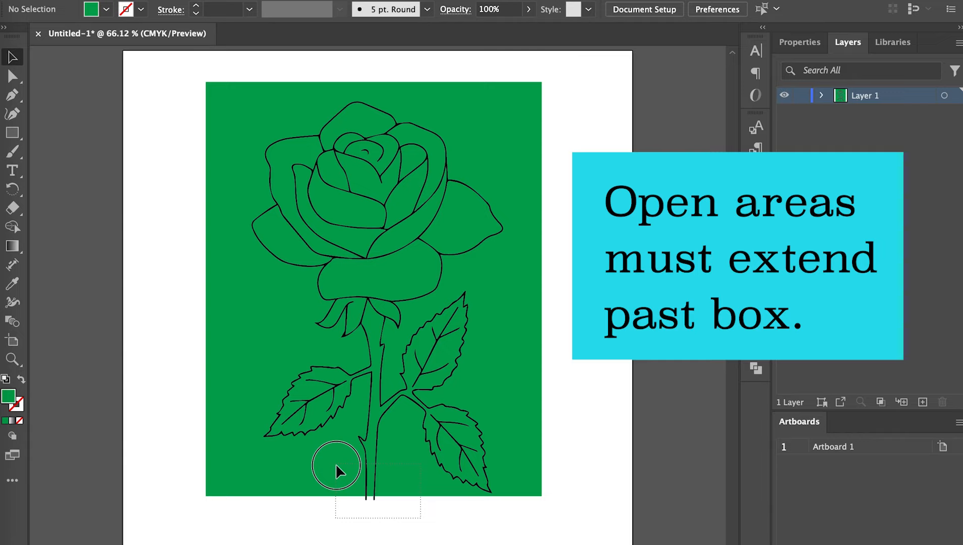
{"action": "left_click_drag", "start_coordinate": [336, 464], "coordinate": [382, 539]}
Copy the rose's outline compound path and paste the copy in front of the original
{"action": "left_click", "coordinate": [267, 249]}
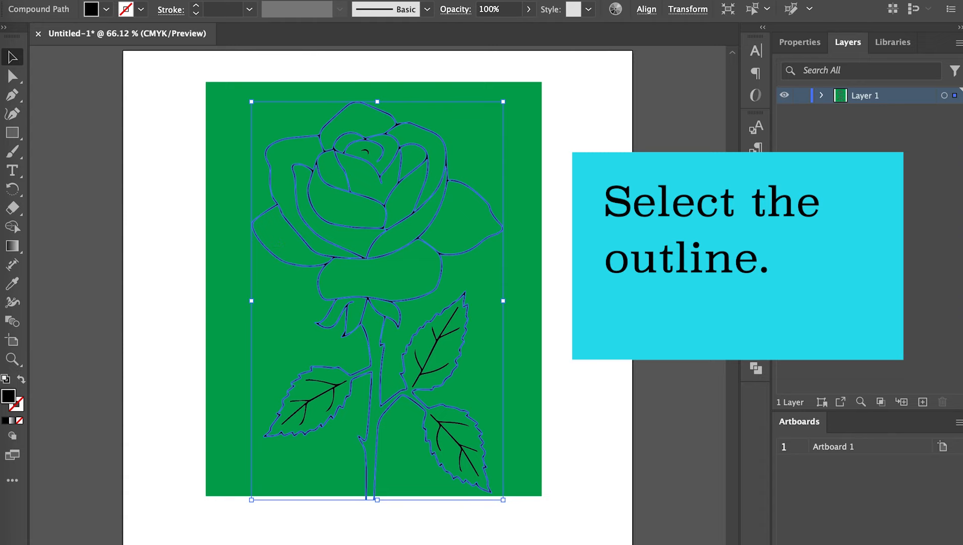
{"action": "left_click", "coordinate": [153, 0]}
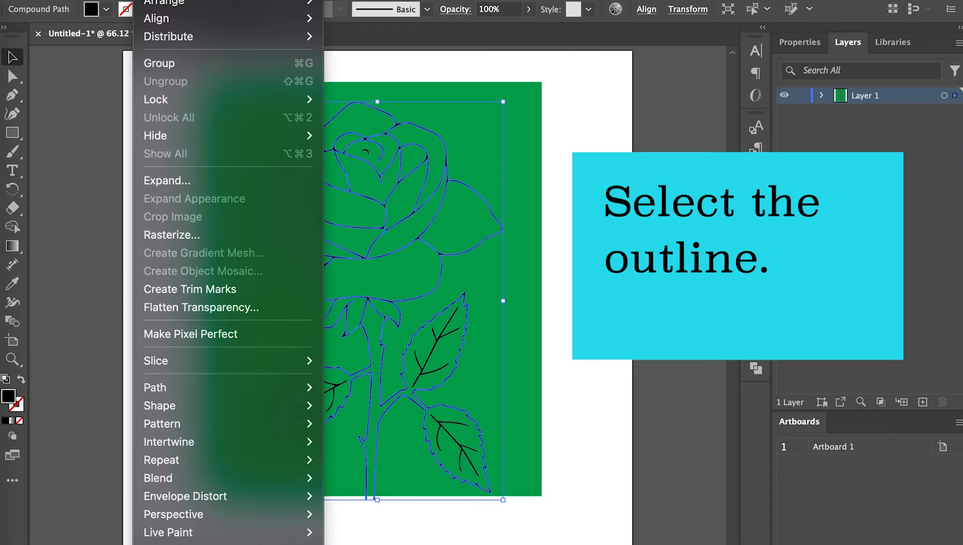
{"action": "mouse_move", "coordinate": [115, 0]}
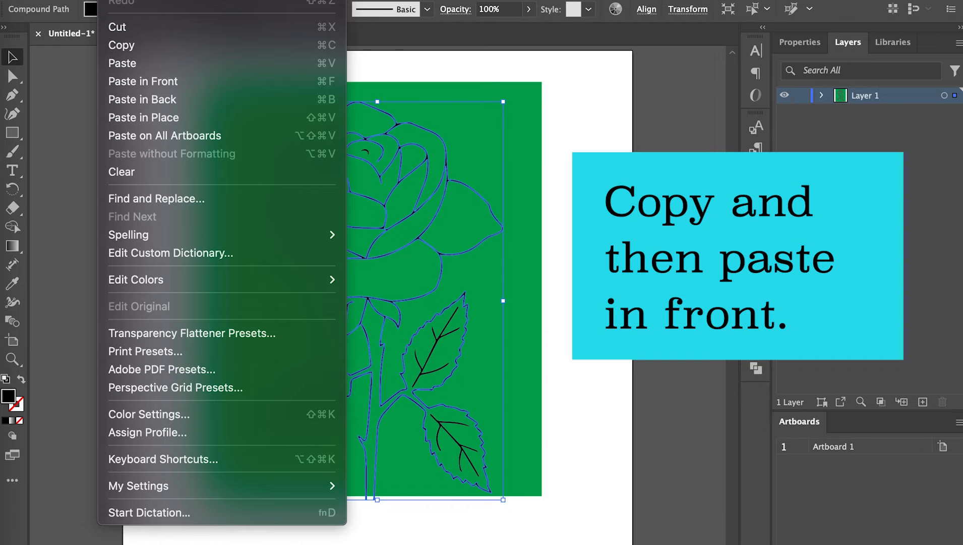
{"action": "left_click", "coordinate": [123, 48]}
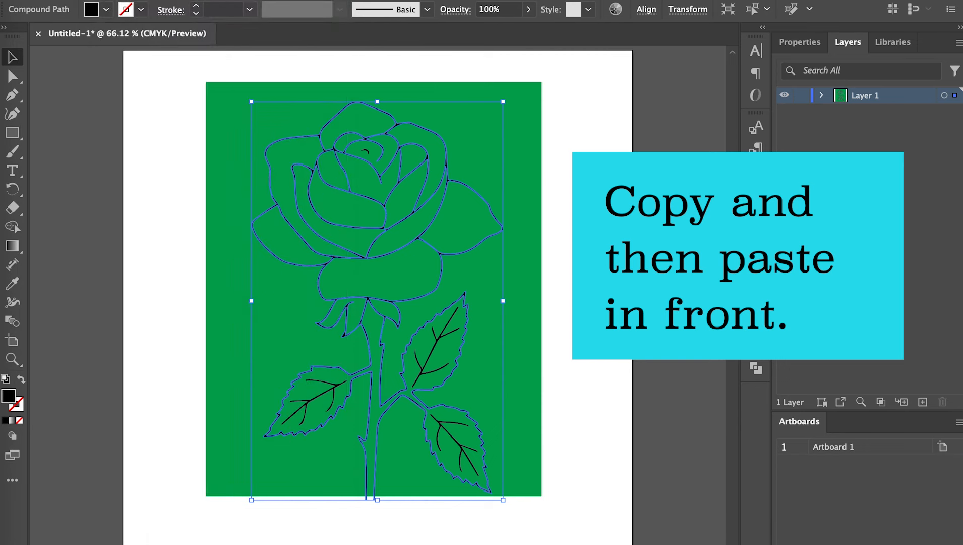
{"action": "left_click", "coordinate": [112, 0]}
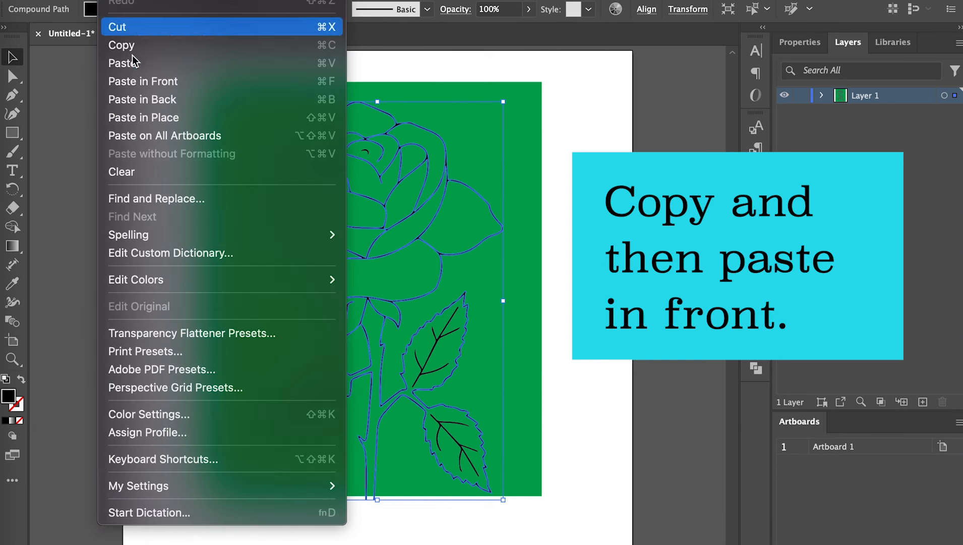
{"action": "left_click", "coordinate": [154, 87]}
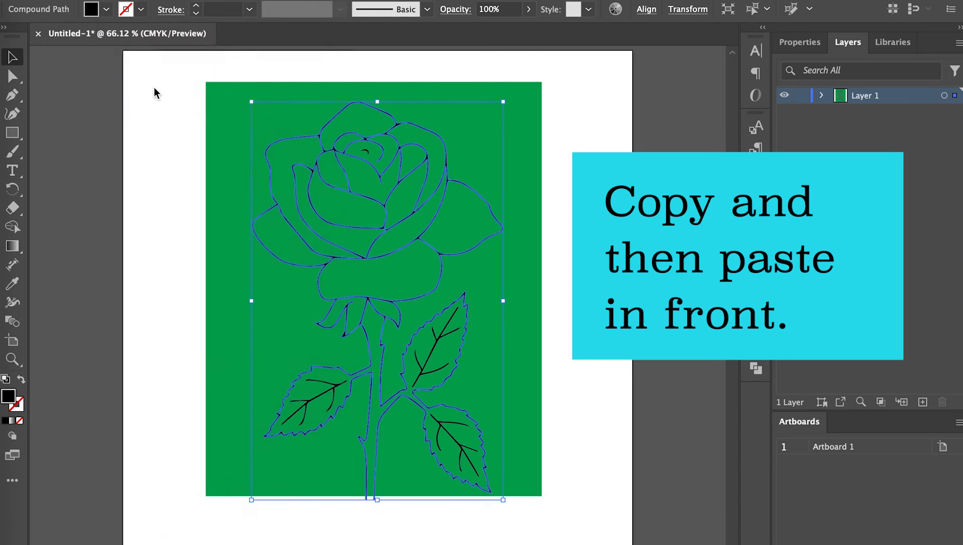
{"action": "left_click", "coordinate": [162, 147]}
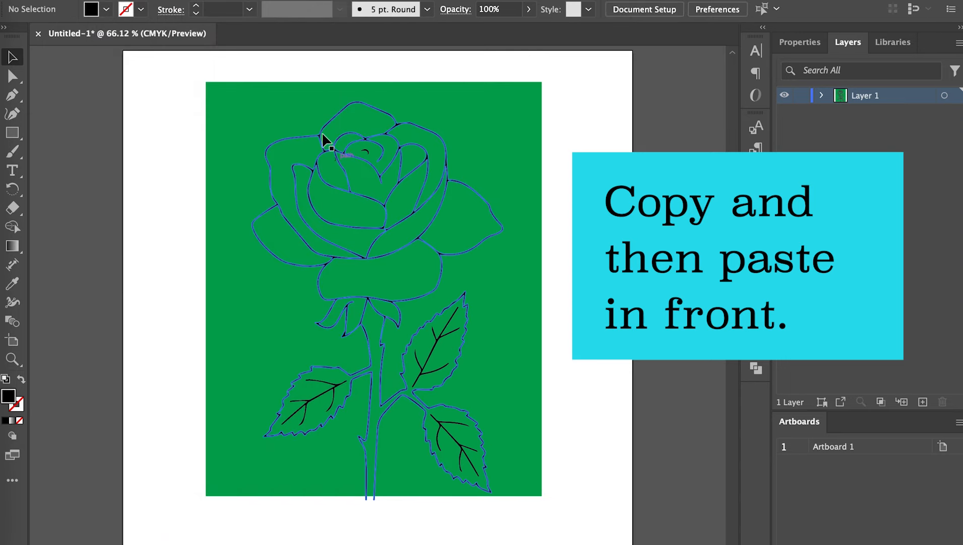
Select the rose outline together with the green rectangle and group them
{"action": "left_click", "coordinate": [288, 135]}
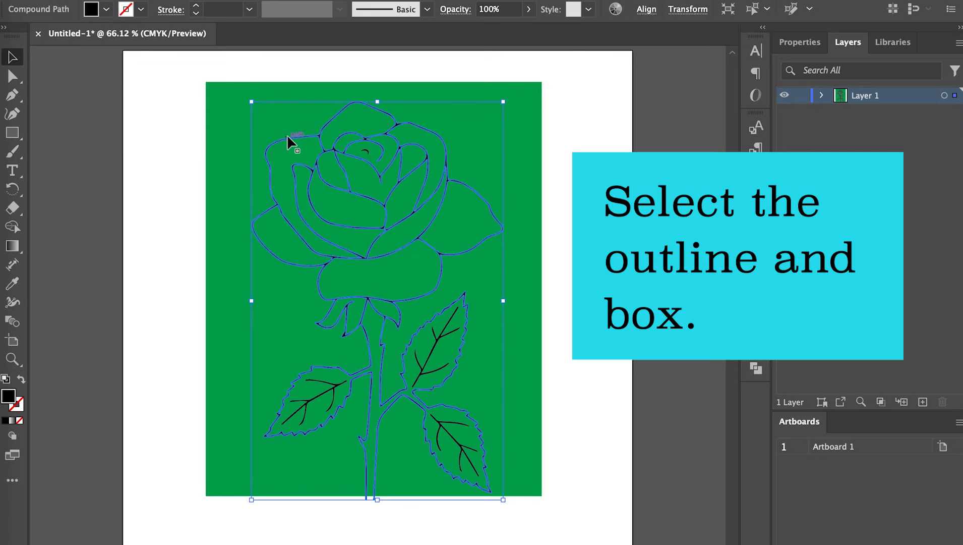
{"action": "left_click", "coordinate": [227, 136], "text": "shift"}
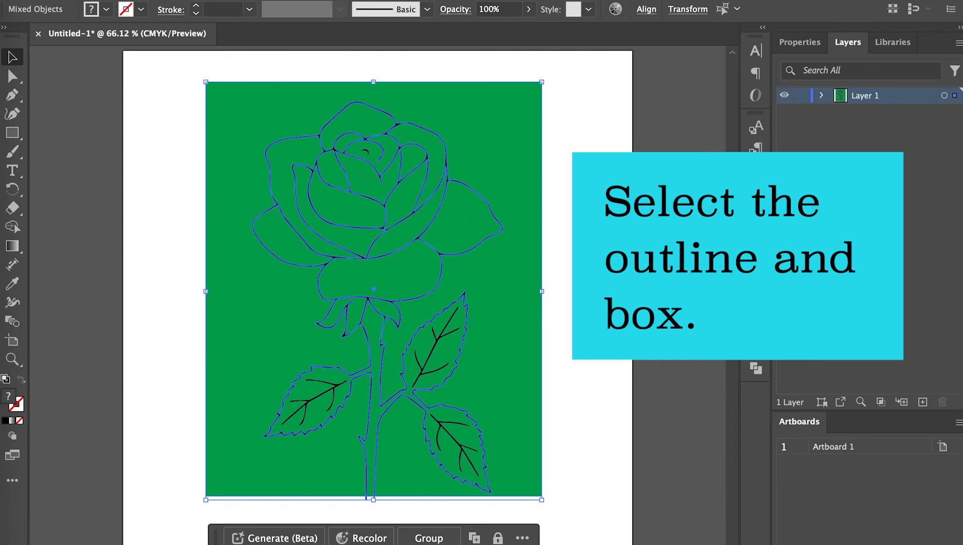
{"action": "left_click", "coordinate": [160, 0]}
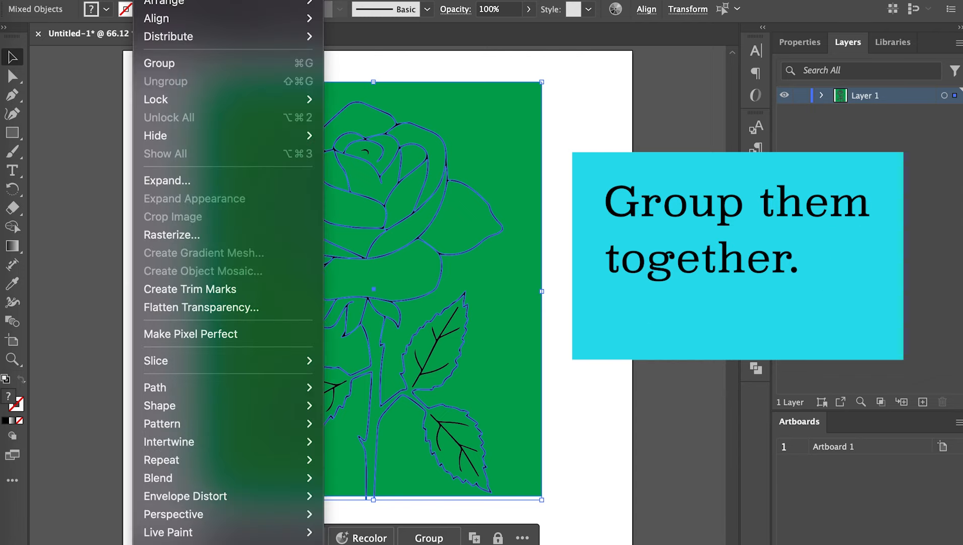
{"action": "left_click", "coordinate": [171, 65]}
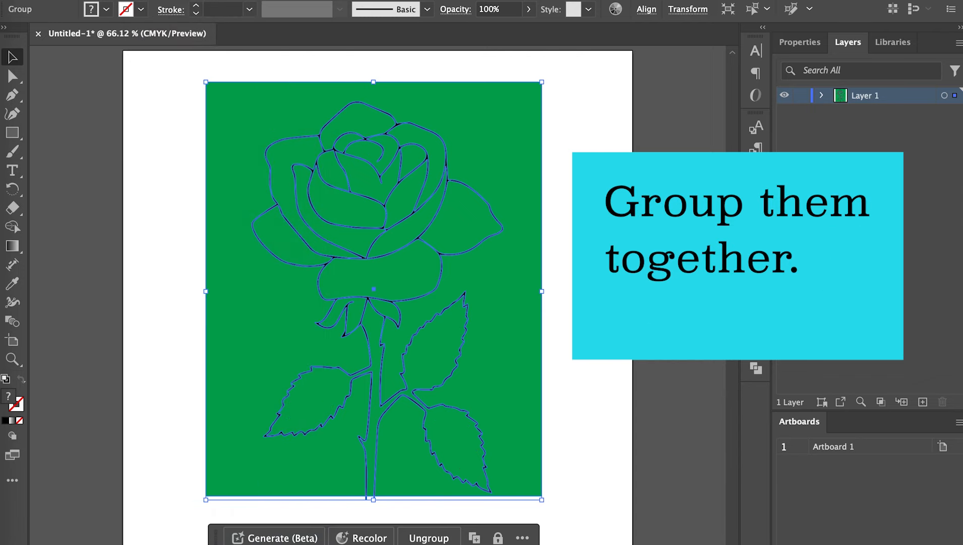
Apply the Pathfinder Subtract effect to the group and expand its appearance
{"action": "left_click", "coordinate": [293, 0]}
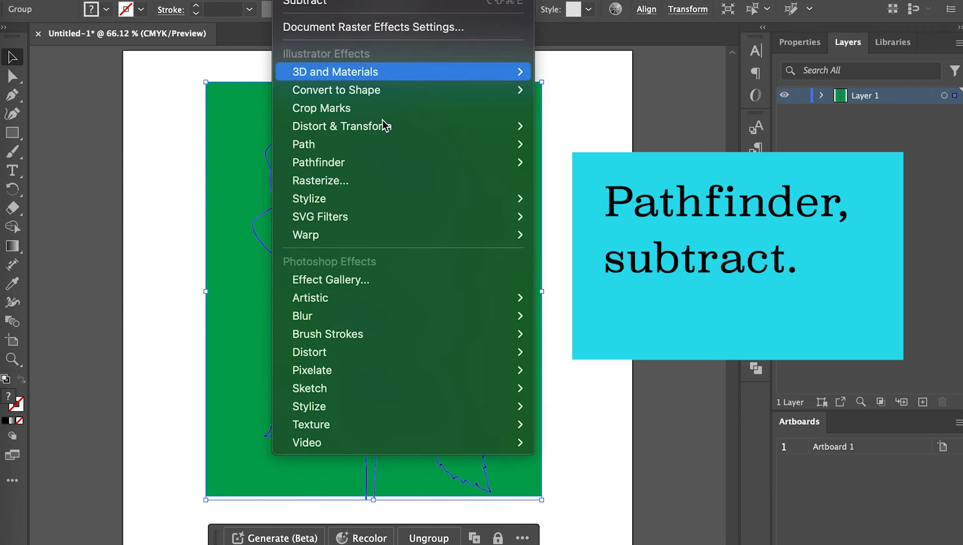
{"action": "mouse_move", "coordinate": [398, 159]}
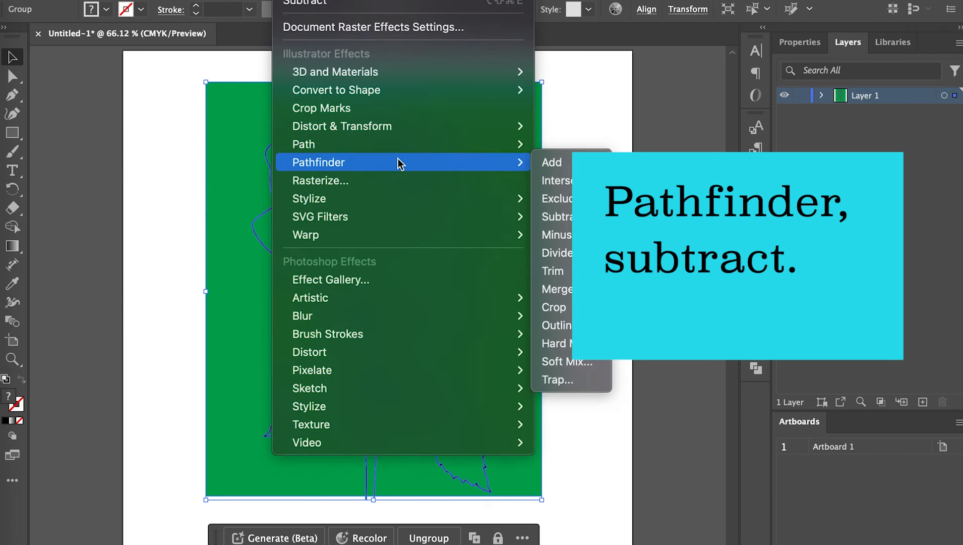
{"action": "left_click", "coordinate": [567, 220]}
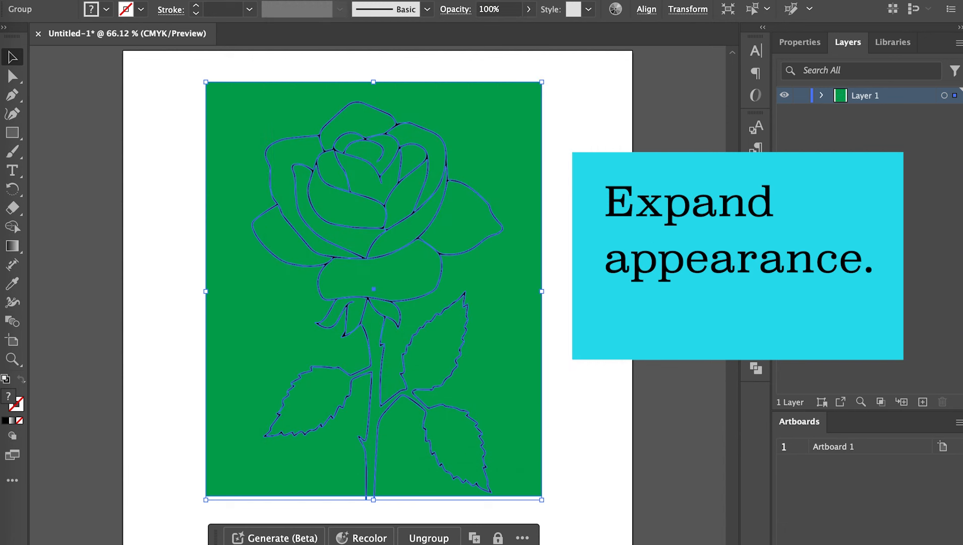
{"action": "left_click", "coordinate": [153, 0]}
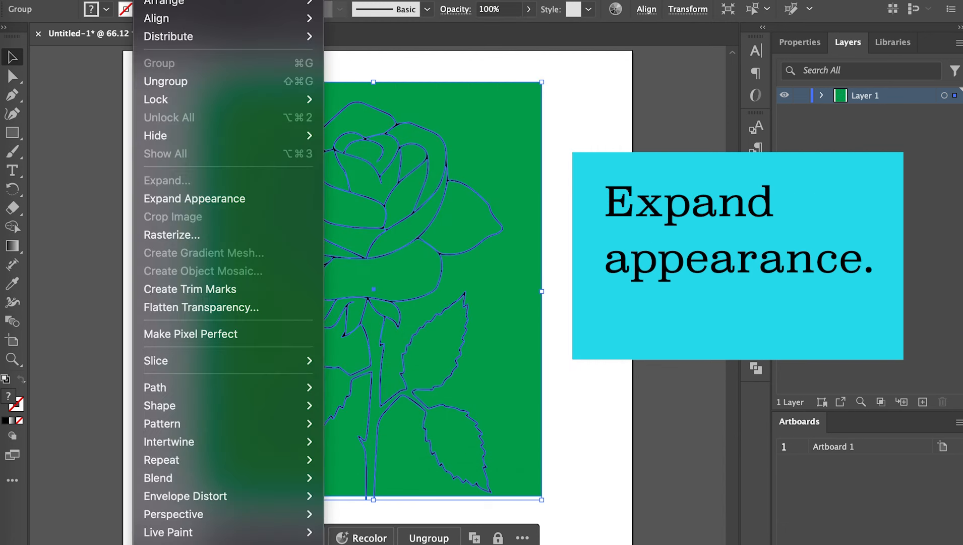
{"action": "left_click", "coordinate": [224, 200]}
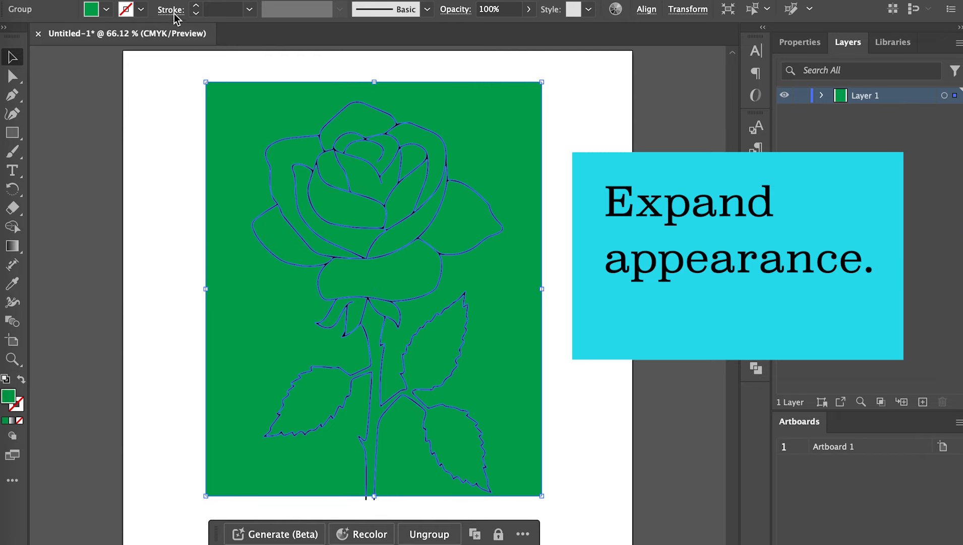
Ungroup the expanded green shapes and delete the outer section surrounding the rose
{"action": "left_click", "coordinate": [176, 0]}
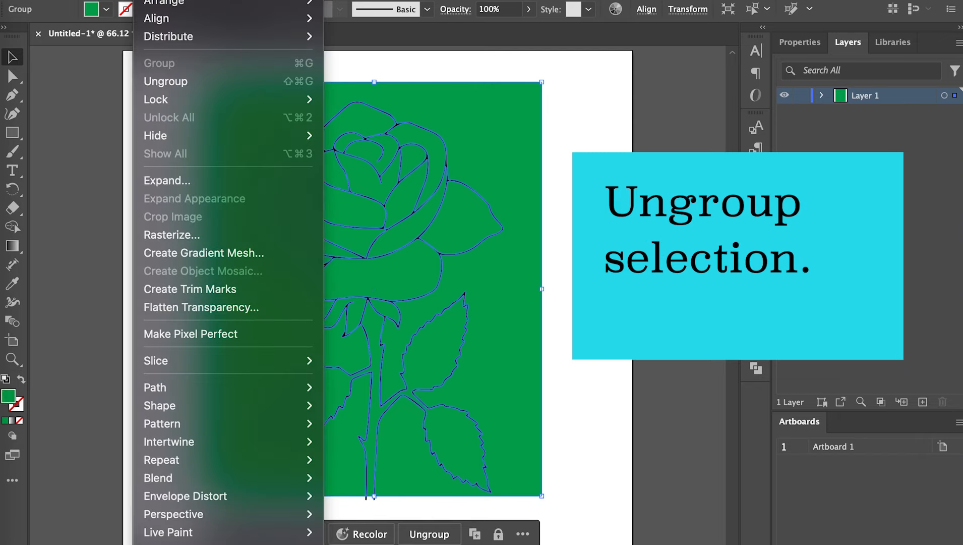
{"action": "left_click", "coordinate": [177, 82]}
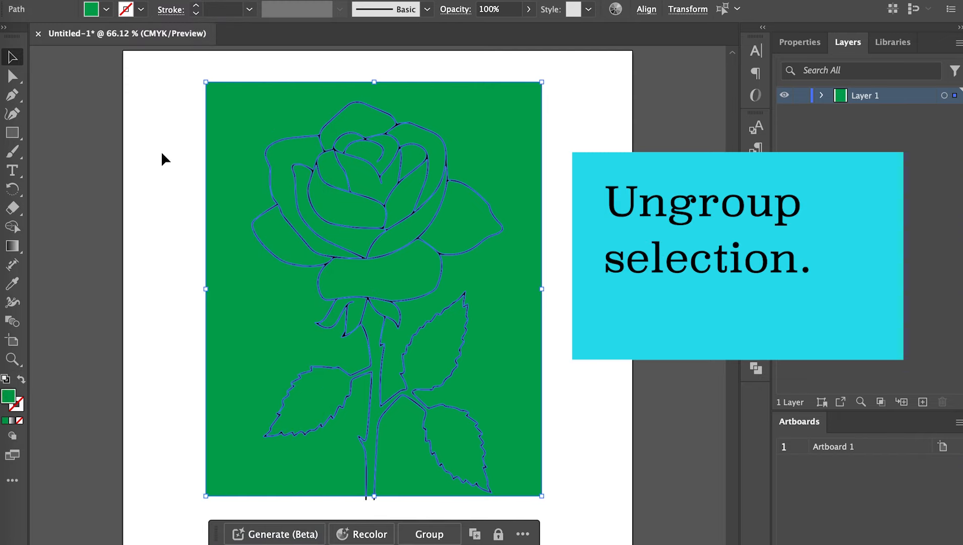
{"action": "left_click", "coordinate": [162, 153]}
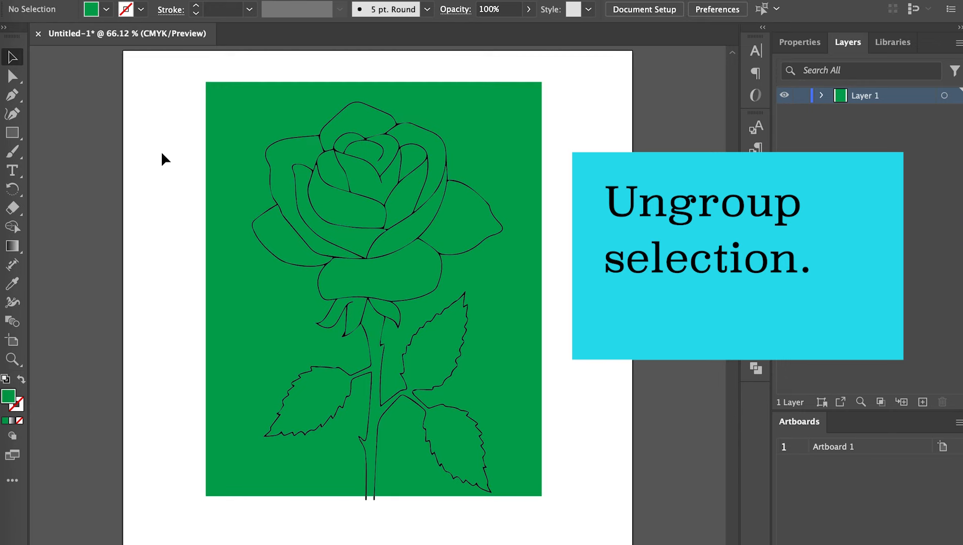
{"action": "left_click", "coordinate": [215, 150]}
{"action": "key", "text": "Delete"}
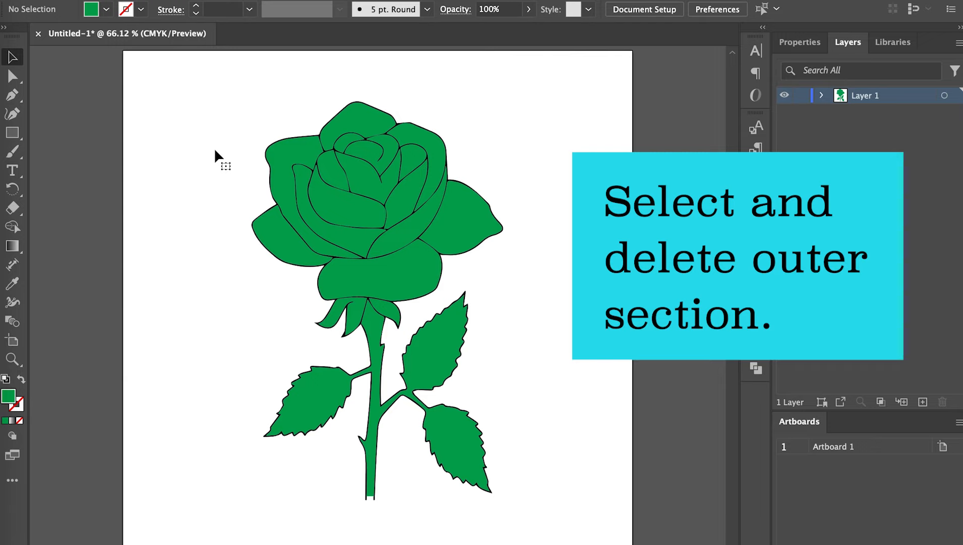
Send the green stem-and-leaves shape to the back, behind the leaf veins, and clear the selection
{"action": "left_click", "coordinate": [430, 359]}
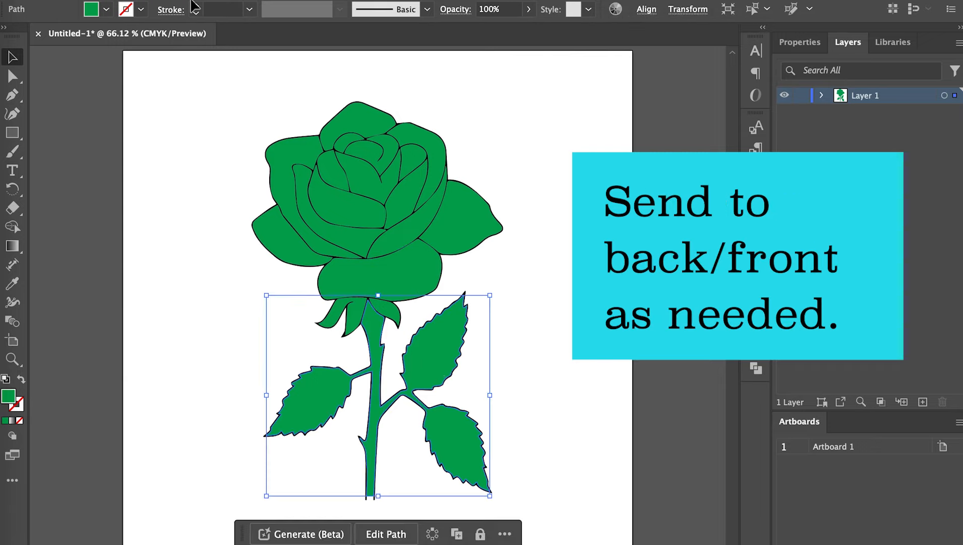
{"action": "left_click", "coordinate": [155, 1]}
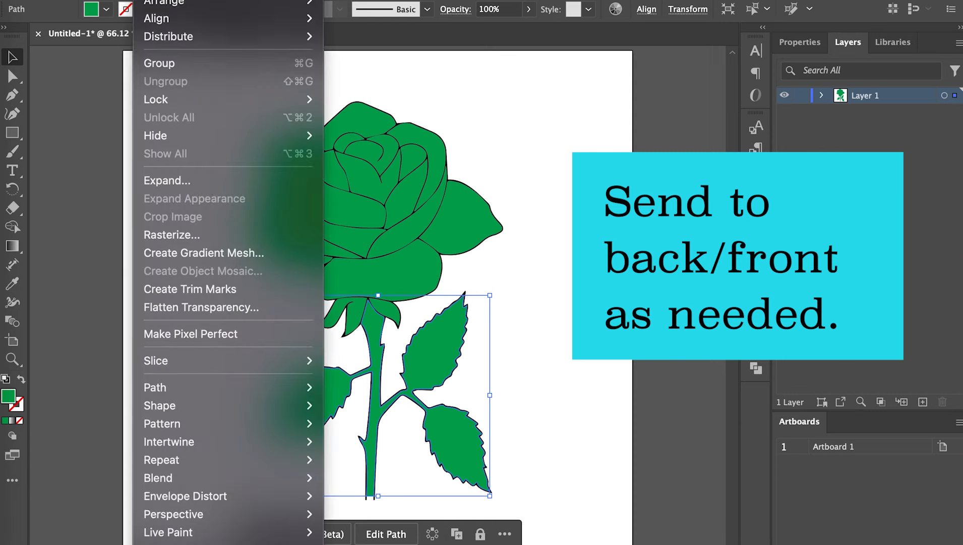
{"action": "mouse_move", "coordinate": [252, 3]}
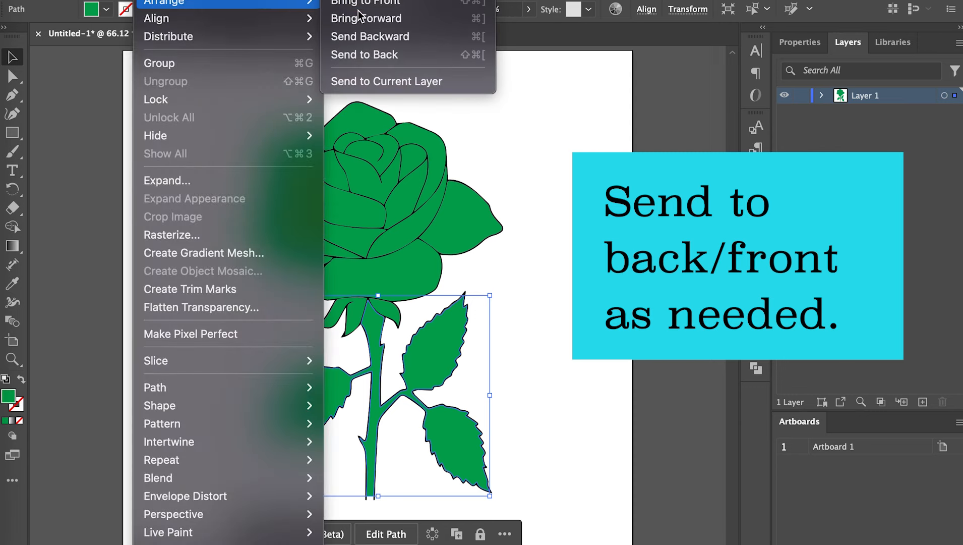
{"action": "left_click", "coordinate": [361, 56]}
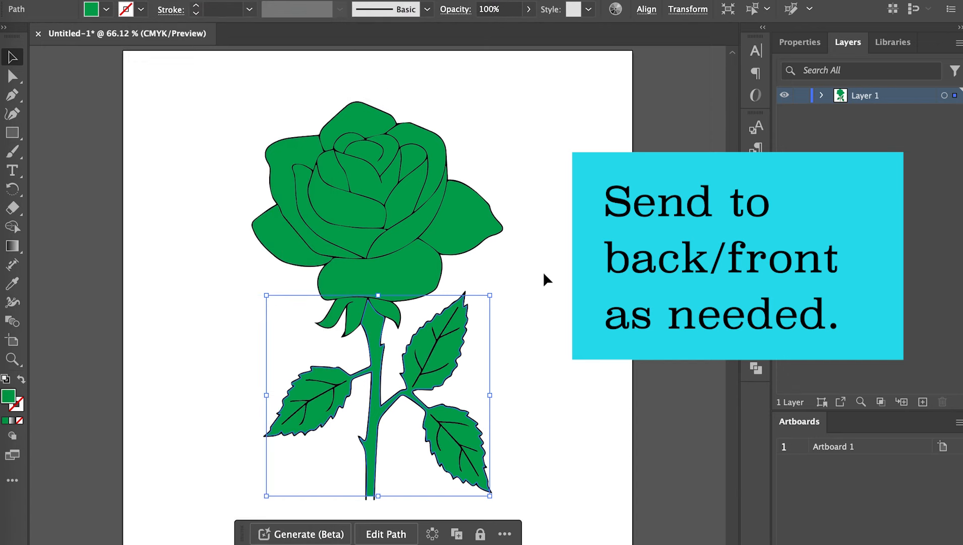
{"action": "left_click", "coordinate": [543, 272]}
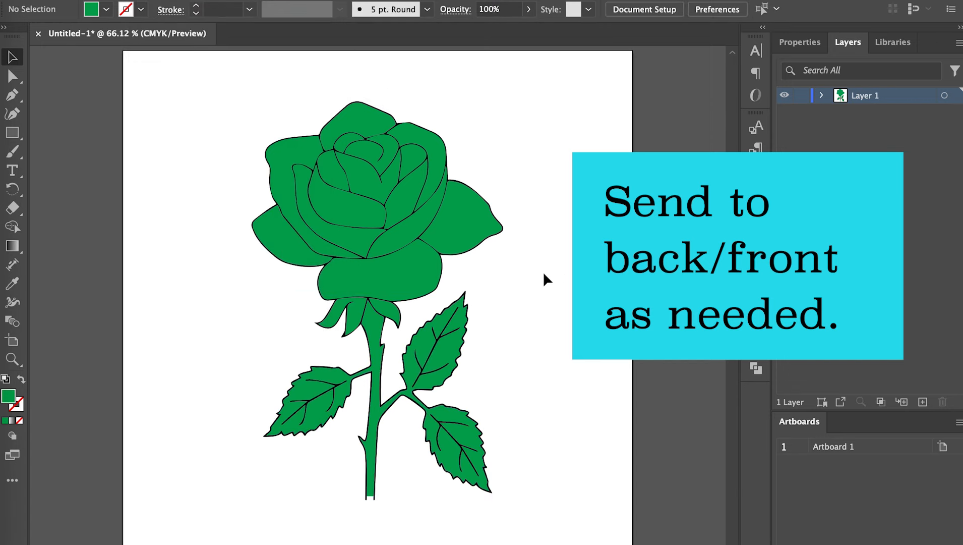
Select all the petal shapes of the rose bloom and change their fill colour to magenta
{"action": "key", "text": "ctrl+plus"}
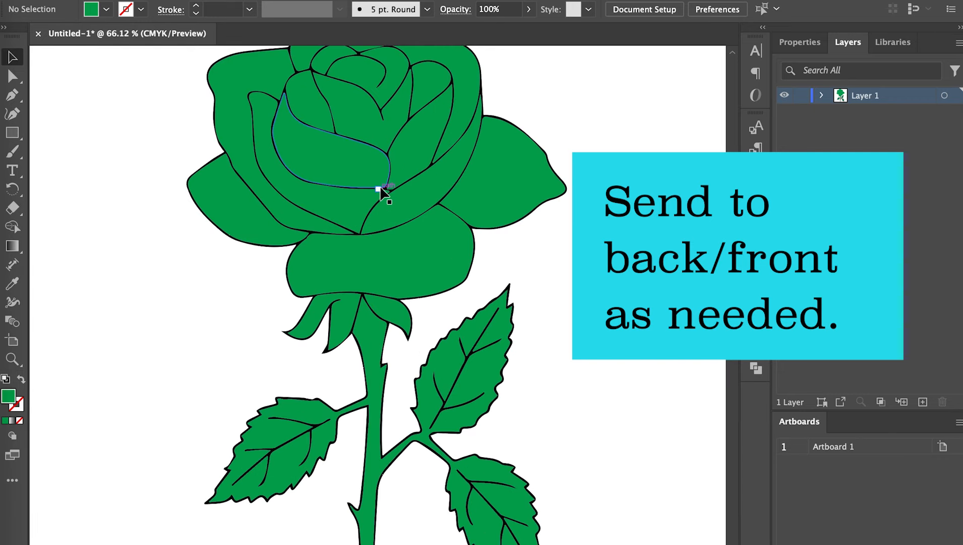
{"action": "key", "text": "ctrl+plus"}
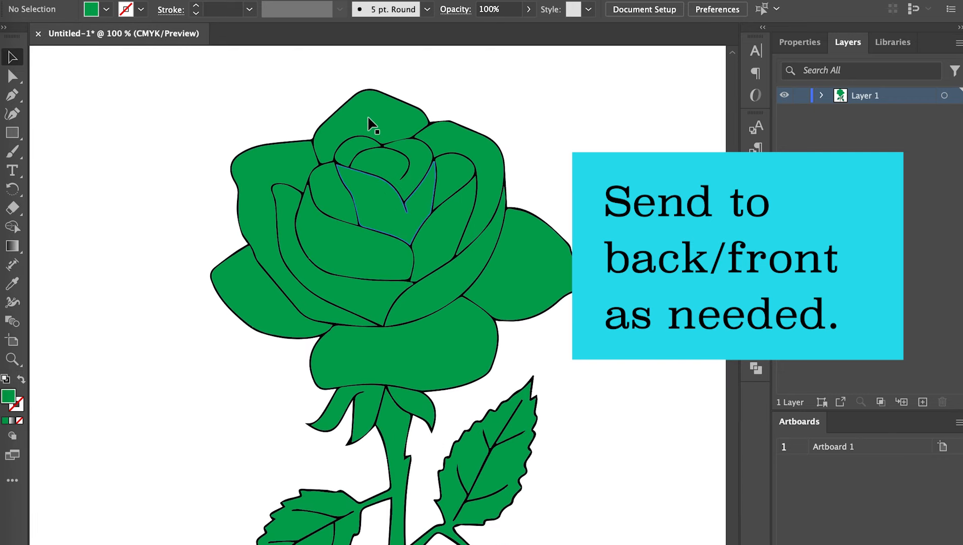
{"action": "left_click", "coordinate": [369, 118]}
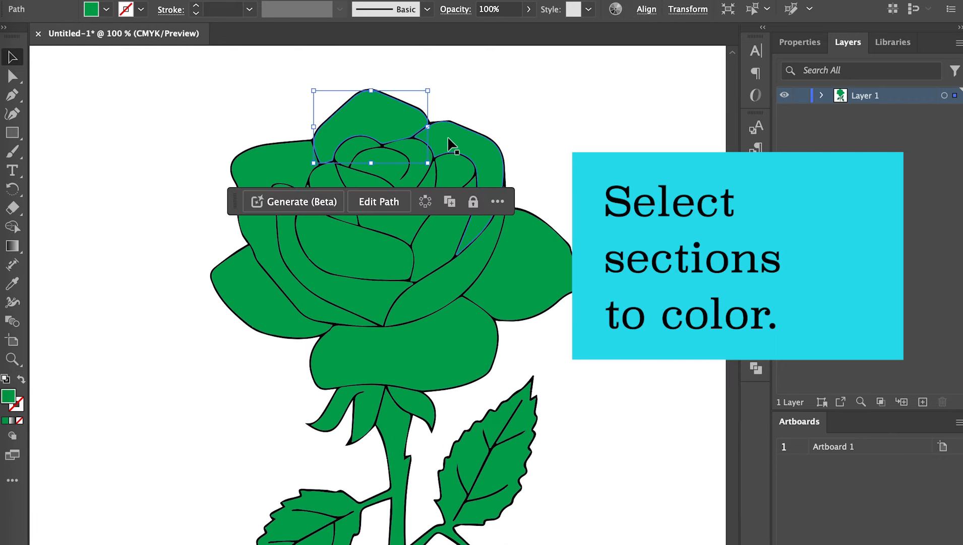
{"action": "left_click", "coordinate": [447, 136], "text": "shift"}
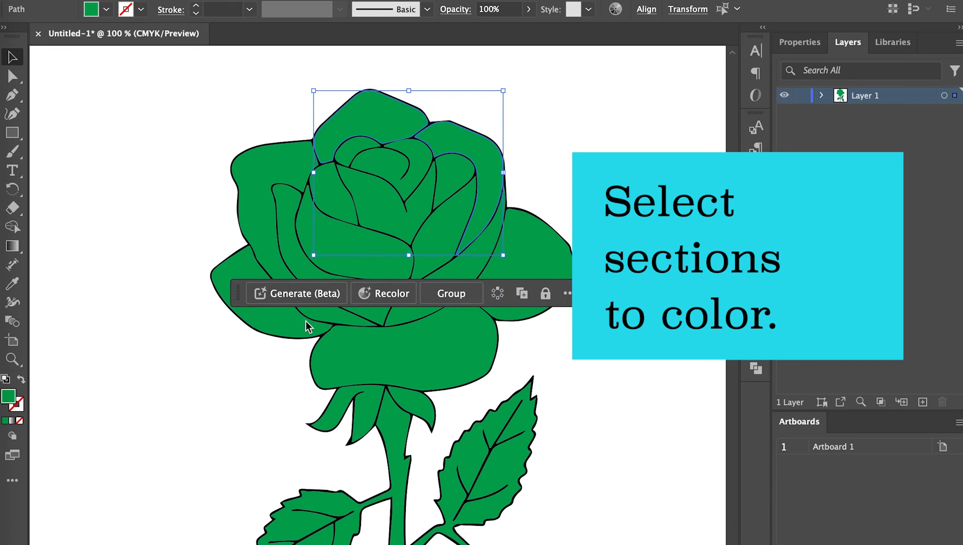
{"action": "left_click", "coordinate": [325, 348], "text": "shift"}
{"action": "left_click", "coordinate": [270, 252], "text": "shift"}
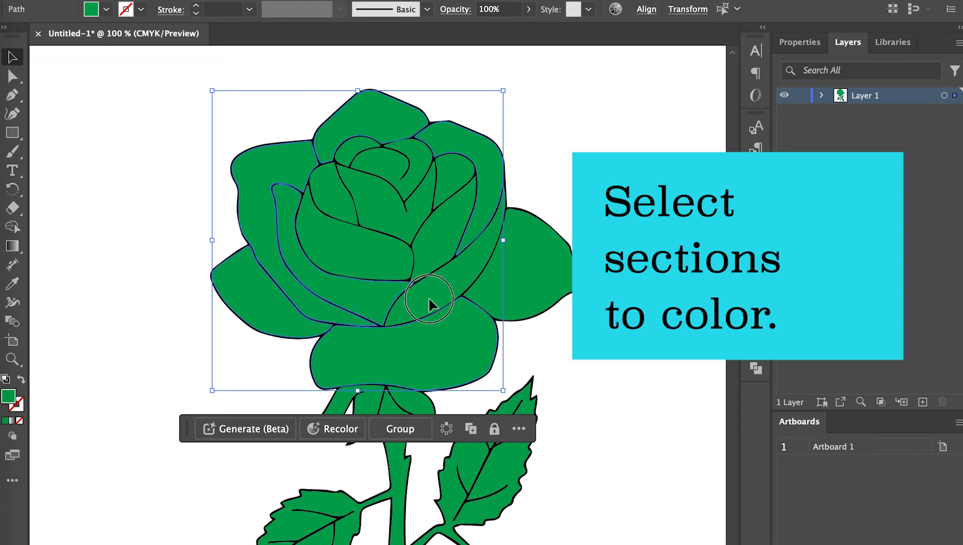
{"action": "left_click", "coordinate": [441, 240], "text": "shift"}
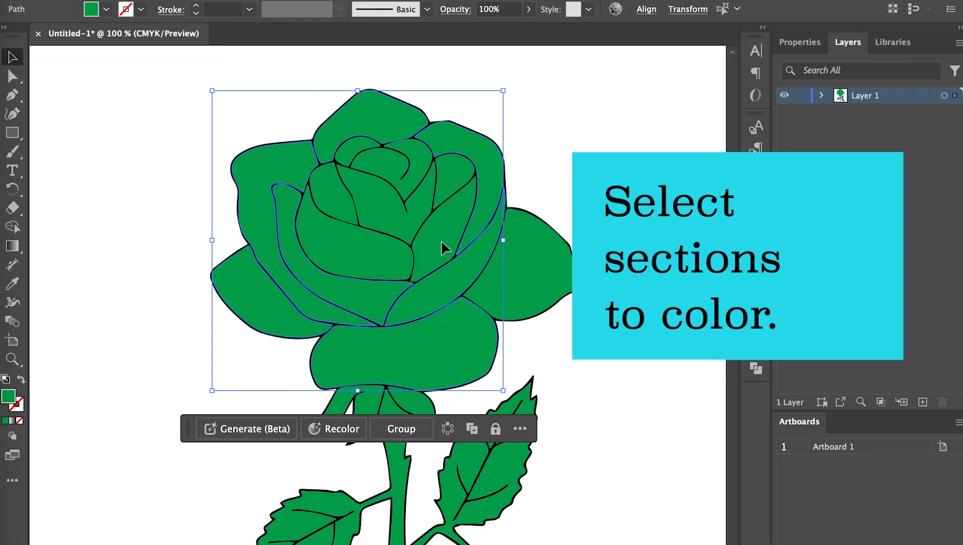
{"action": "left_click", "coordinate": [357, 251], "text": "shift"}
{"action": "left_click", "coordinate": [378, 201], "text": "shift"}
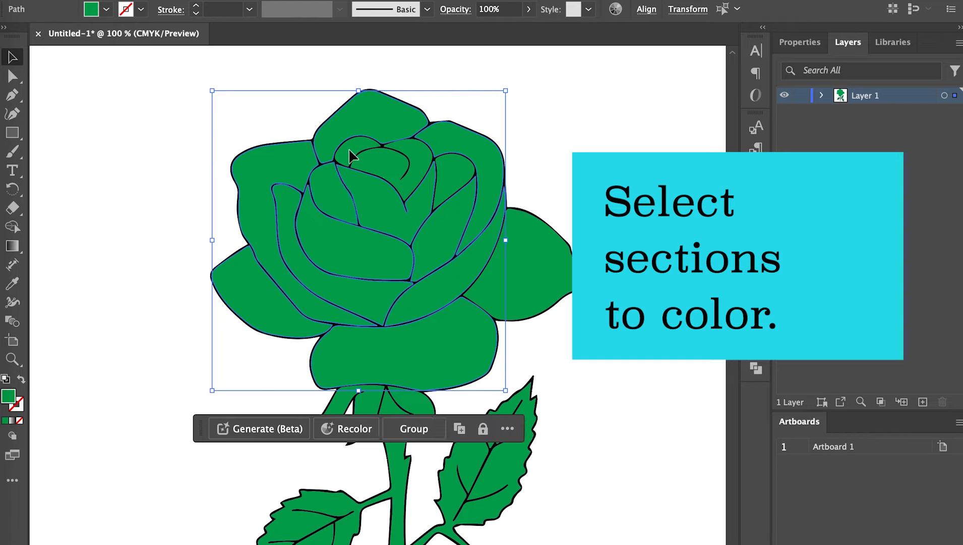
{"action": "left_click", "coordinate": [378, 160], "text": "shift"}
{"action": "left_click", "coordinate": [106, 9]}
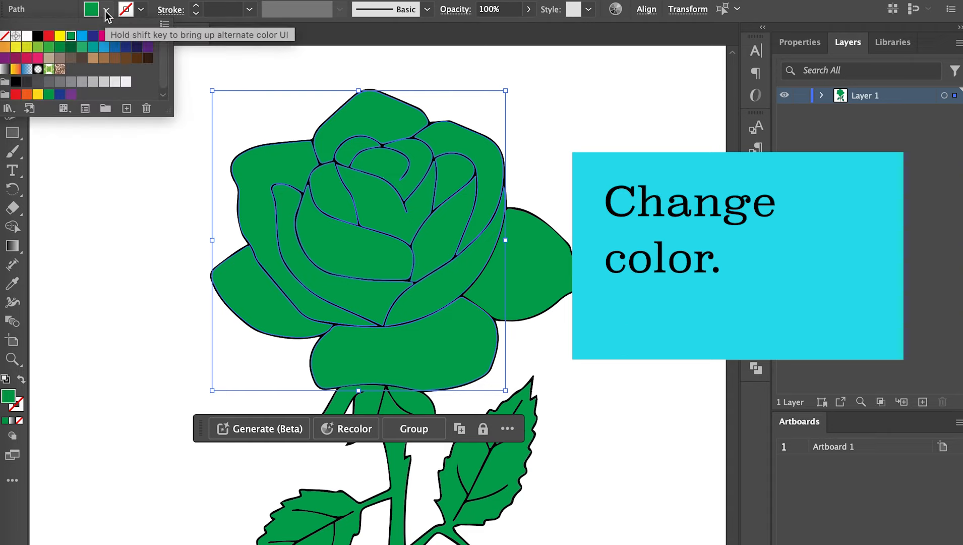
{"action": "left_click", "coordinate": [104, 35]}
{"action": "left_click", "coordinate": [190, 368]}
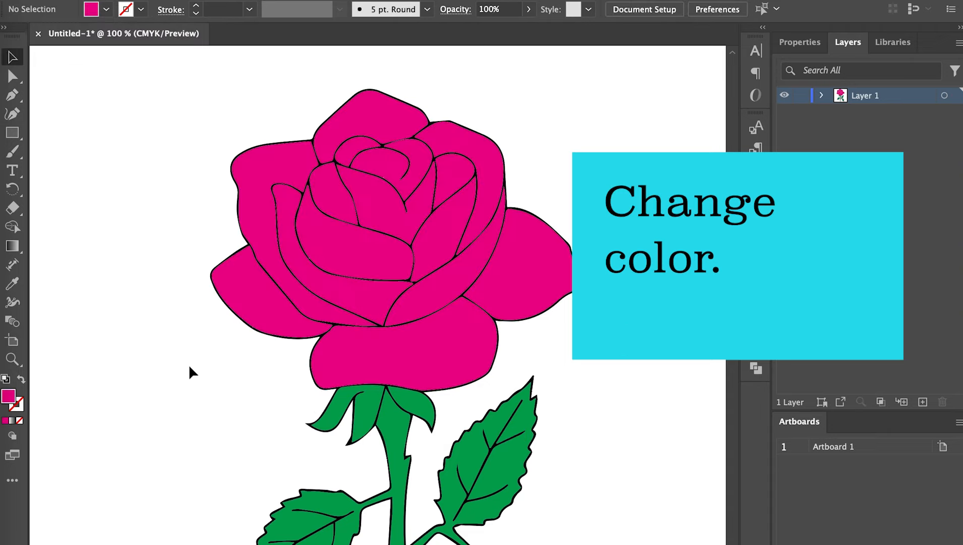
Bring the black rose outline forward in the stacking order, above the colour fills, and clear the selection
{"action": "left_click", "coordinate": [309, 426]}
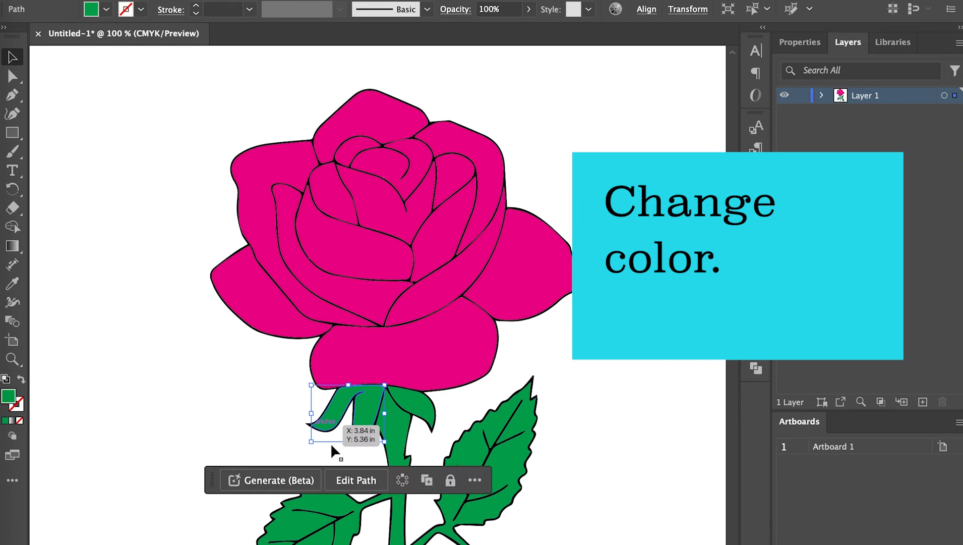
{"action": "left_click", "coordinate": [379, 458]}
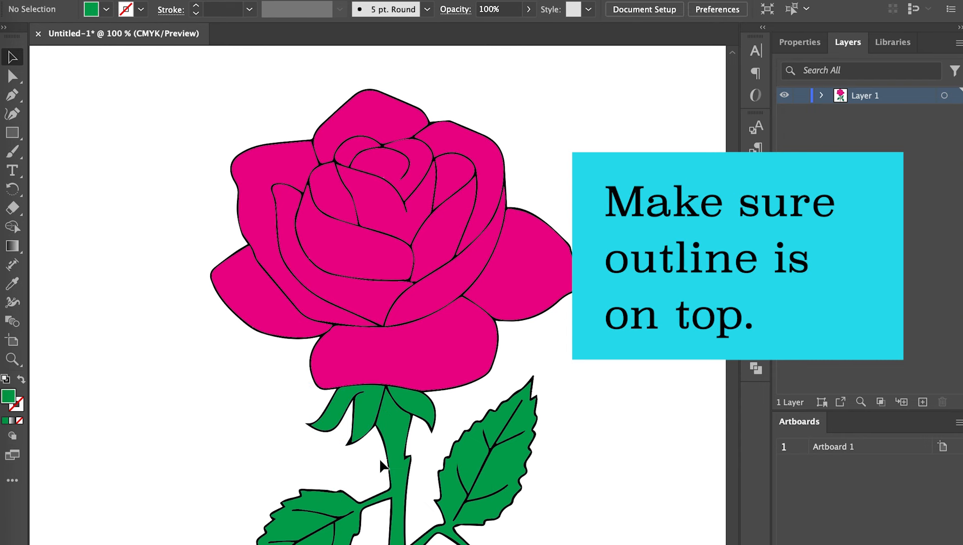
{"action": "left_click", "coordinate": [383, 453]}
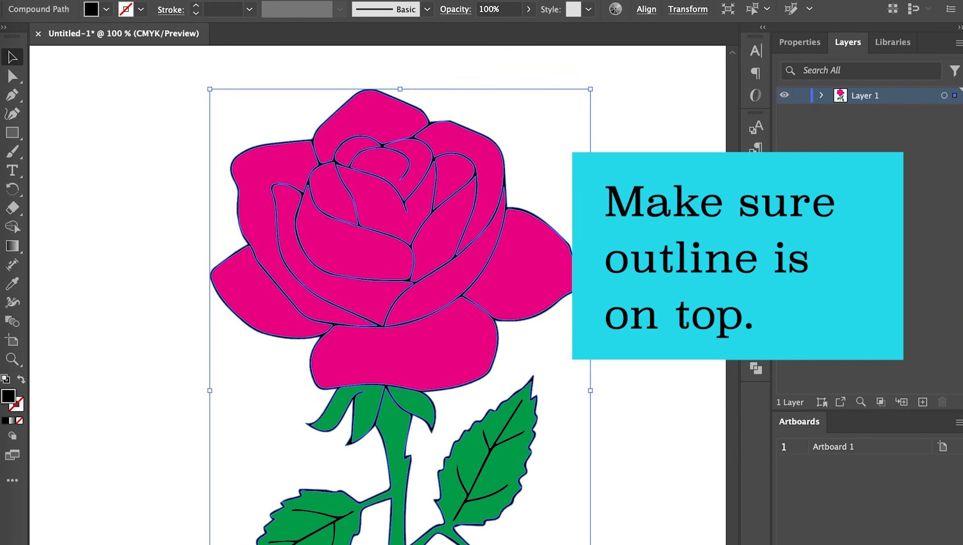
{"action": "left_click", "coordinate": [155, 0]}
{"action": "mouse_move", "coordinate": [180, 1]}
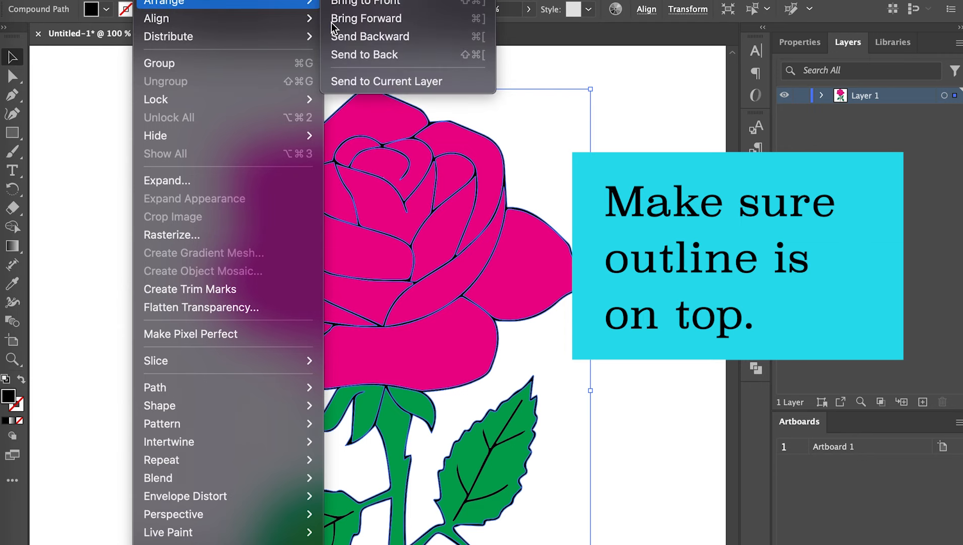
{"action": "left_click", "coordinate": [374, 18]}
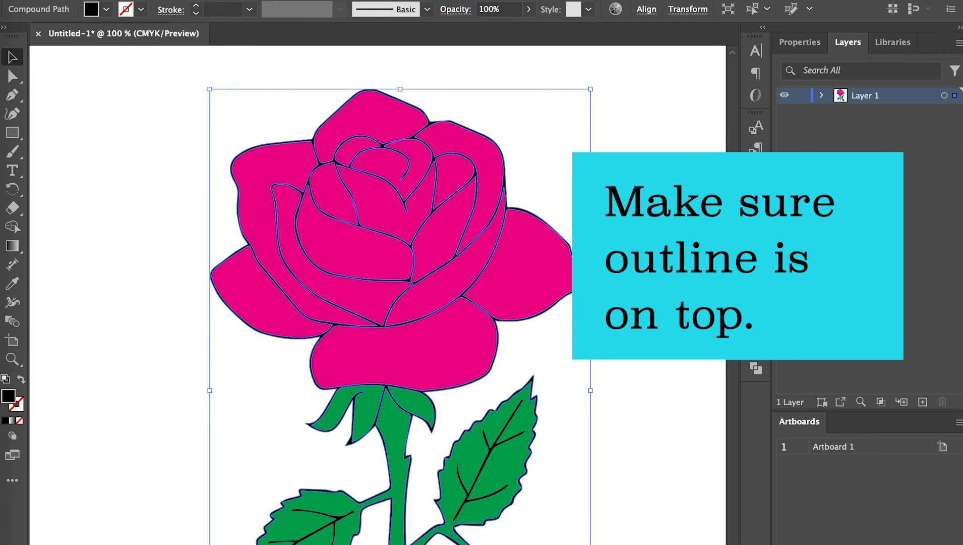
{"action": "left_click", "coordinate": [656, 227]}
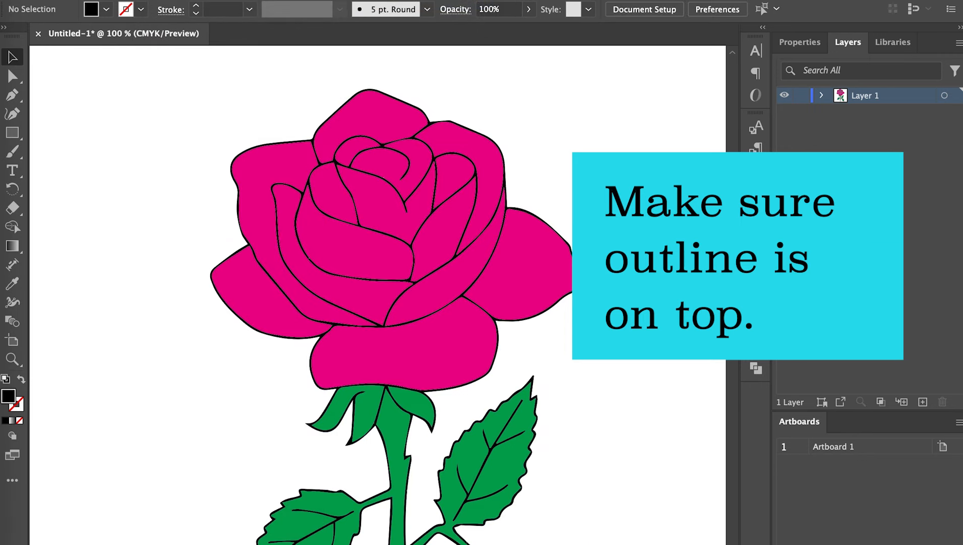
Extend the green stem fill by nudging its bottom anchor points down to the lower ends of the black outline
{"action": "key", "text": "super+0"}
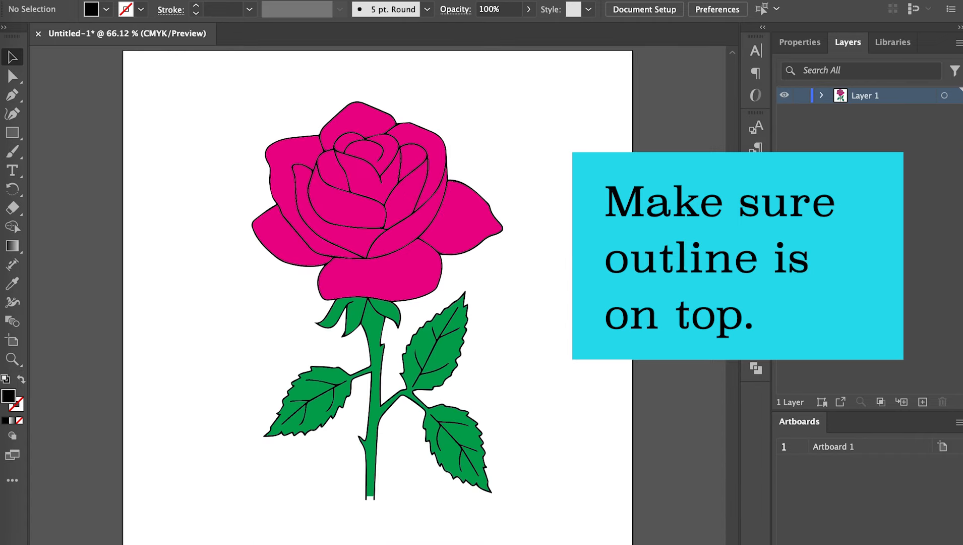
{"action": "left_click", "coordinate": [12, 360]}
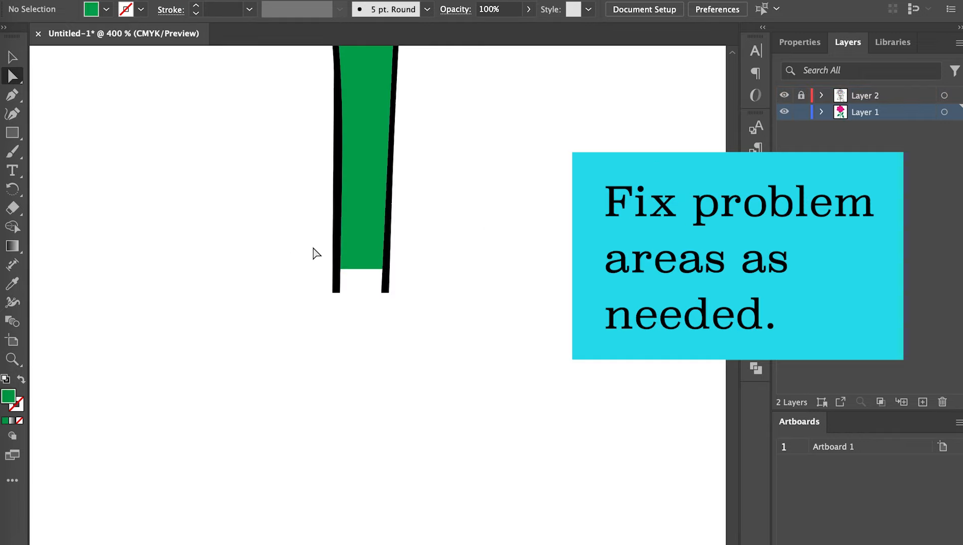
{"action": "left_click_drag", "start_coordinate": [301, 246], "coordinate": [416, 286]}
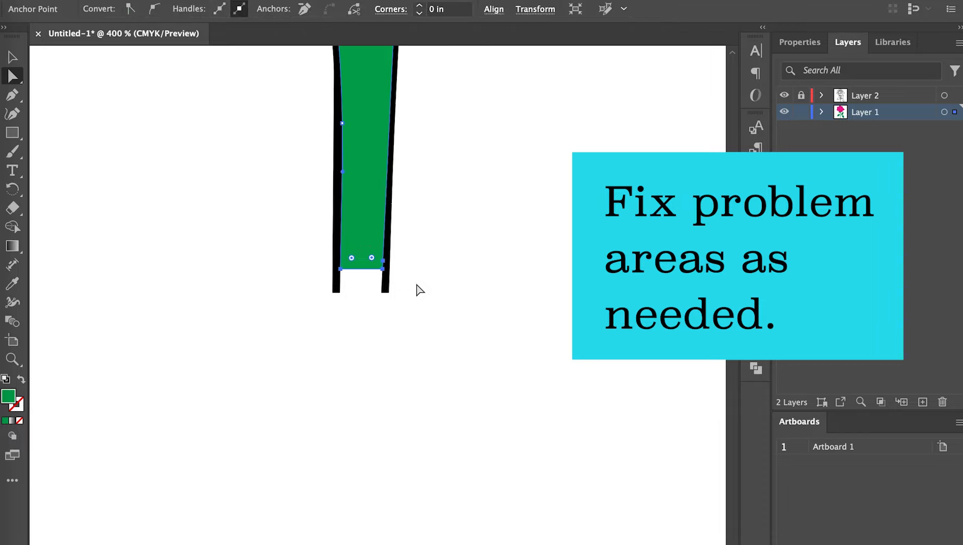
{"action": "key", "text": "Down"}
{"action": "key", "text": "Down"}
{"action": "key", "text": "Down"}
{"action": "key", "text": "Down"}
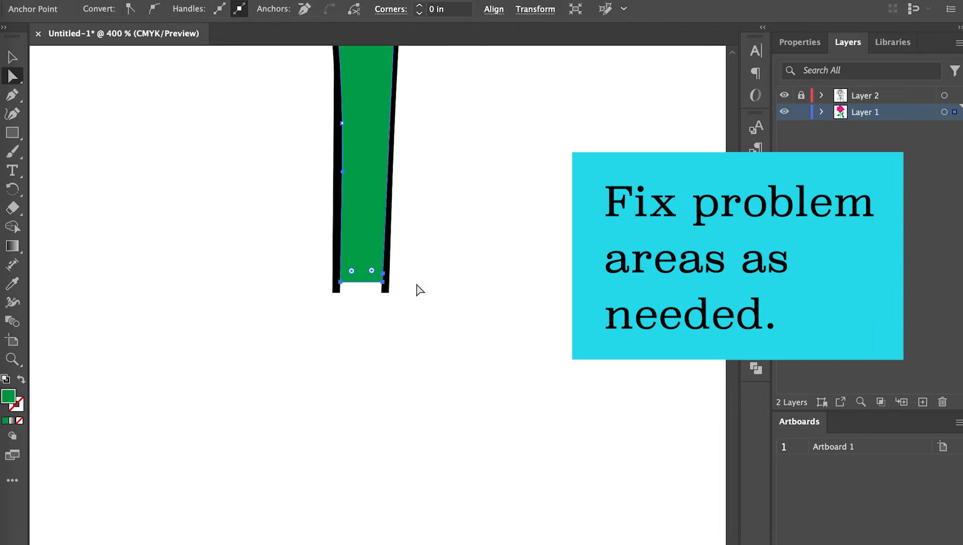
{"action": "key", "text": "Down"}
{"action": "key", "text": "Down"}
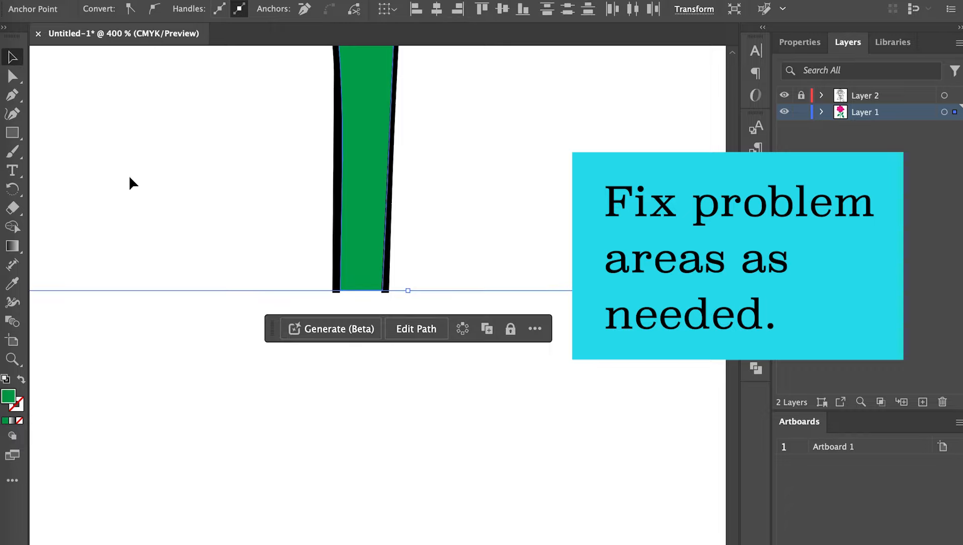
{"action": "left_click_drag", "start_coordinate": [128, 176], "coordinate": [198, 224]}
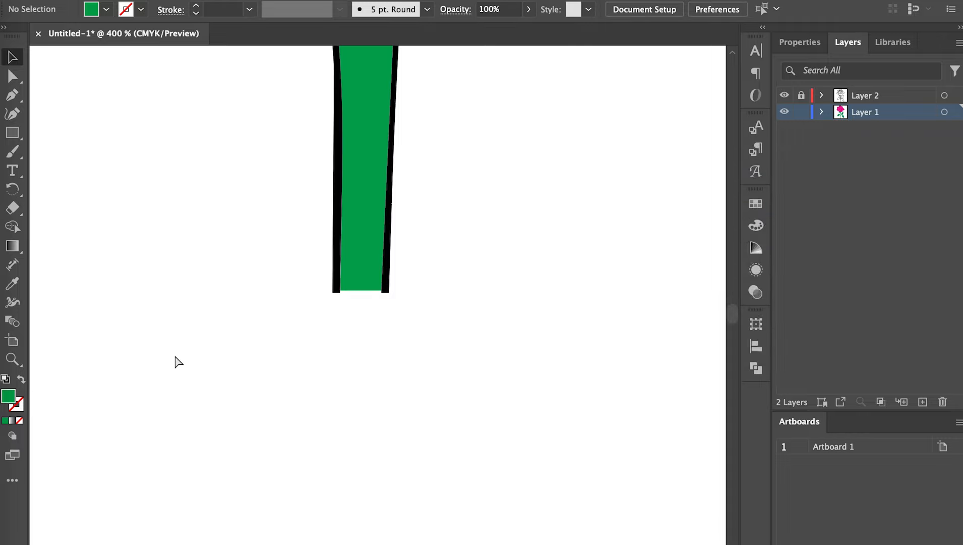
{"action": "key", "text": "ctrl+0"}
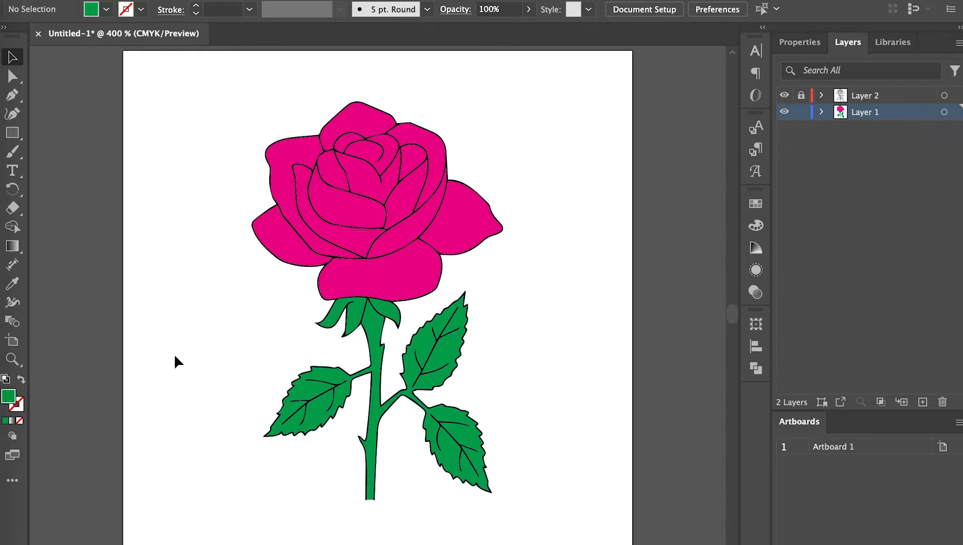